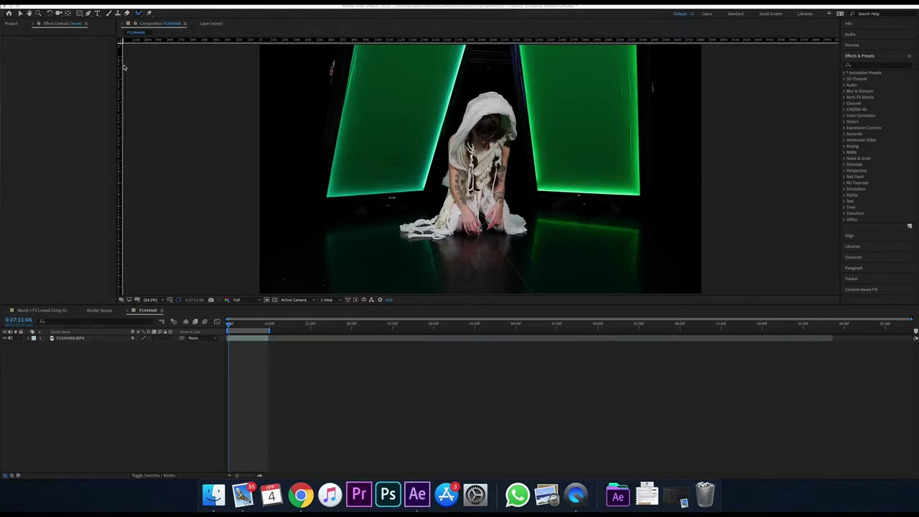
Open the P1044468.MP4 footage layer in the Layer viewer.
{"action": "left_click", "coordinate": [367, 87]}
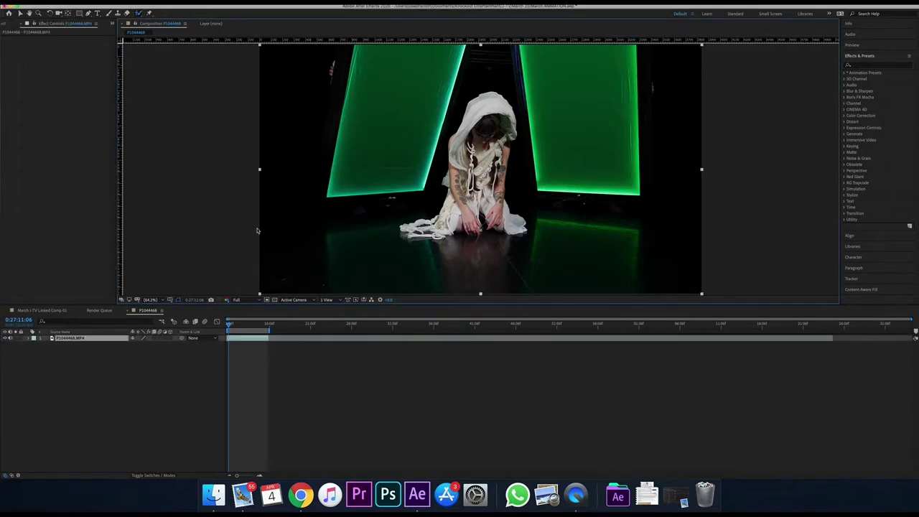
{"action": "double_click", "coordinate": [53, 339]}
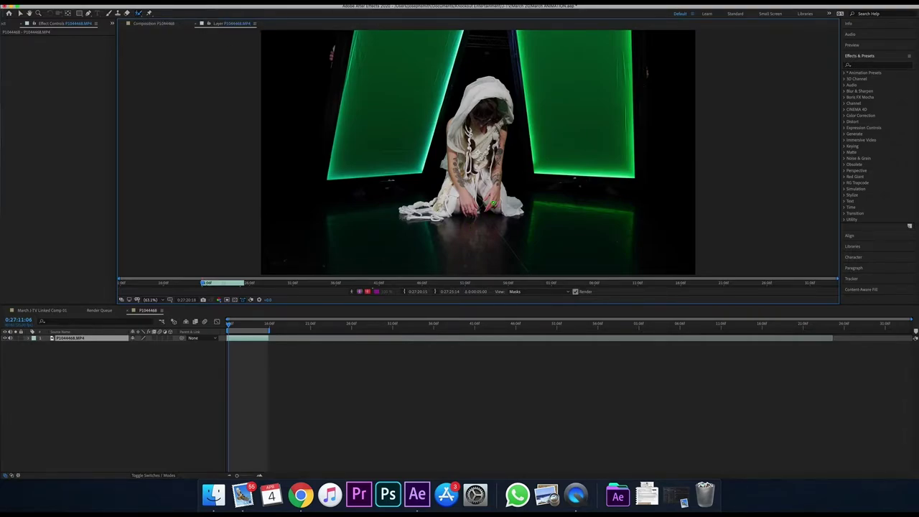
Paint Roto Brush strokes over the kneeling dancer, extending up her torso and over the cloth.
{"action": "mouse_move", "coordinate": [501, 209]}
{"action": "left_mouse_down"}
{"action": "mouse_move", "coordinate": [517, 203]}
{"action": "mouse_move", "coordinate": [496, 166]}
{"action": "mouse_move", "coordinate": [508, 96]}
{"action": "mouse_move", "coordinate": [485, 83]}
{"action": "mouse_move", "coordinate": [452, 126]}
{"action": "mouse_move", "coordinate": [440, 195]}
{"action": "mouse_move", "coordinate": [414, 204]}
{"action": "mouse_move", "coordinate": [423, 213]}
{"action": "mouse_move", "coordinate": [476, 210]}
{"action": "mouse_move", "coordinate": [479, 189]}
{"action": "mouse_move", "coordinate": [489, 209]}
{"action": "mouse_move", "coordinate": [503, 208]}
{"action": "left_mouse_up"}
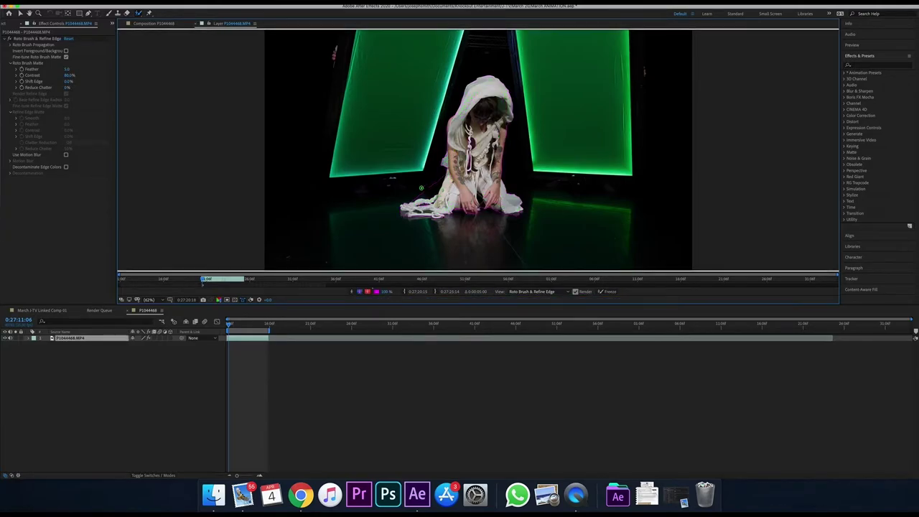
{"action": "left_click_drag", "start_coordinate": [467, 172], "coordinate": [470, 131]}
{"action": "left_click_drag", "start_coordinate": [419, 209], "coordinate": [433, 205]}
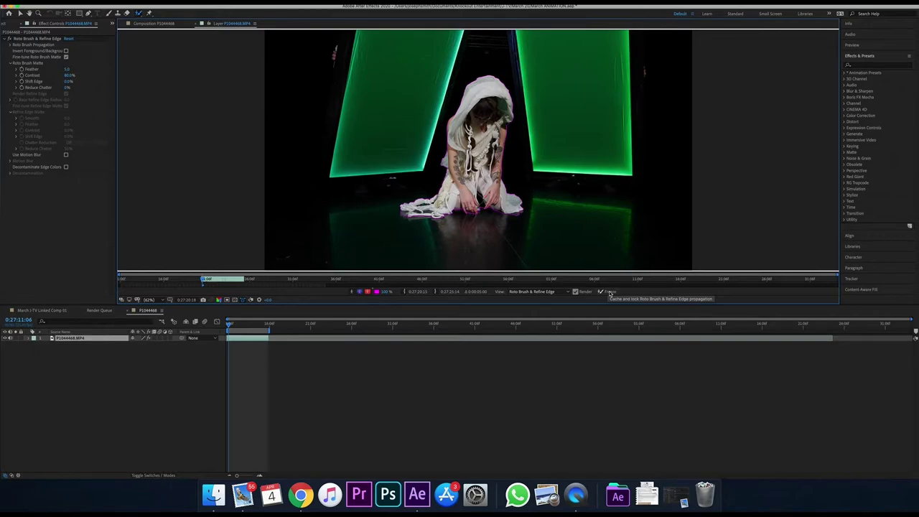
Freeze the Roto Brush propagation and let it cache all 125 frames.
{"action": "left_click", "coordinate": [609, 292]}
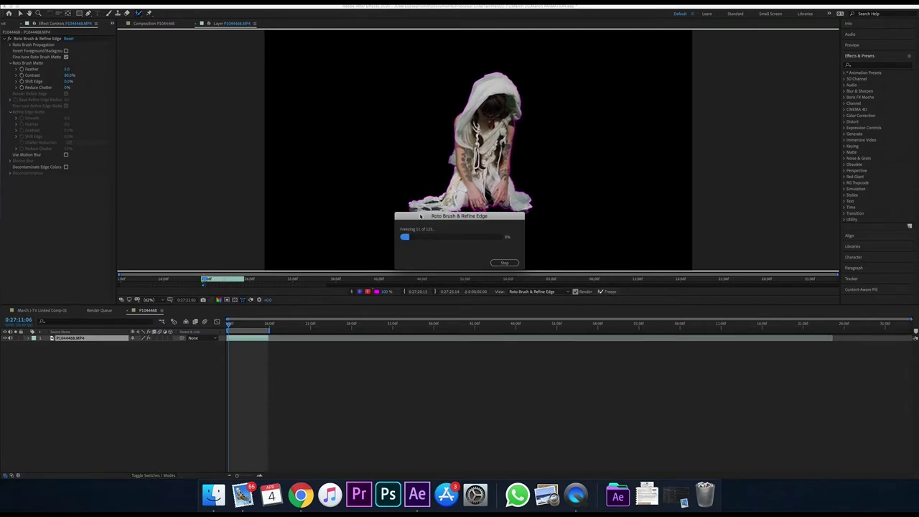
{"action": "left_click_drag", "start_coordinate": [421, 217], "coordinate": [403, 242]}
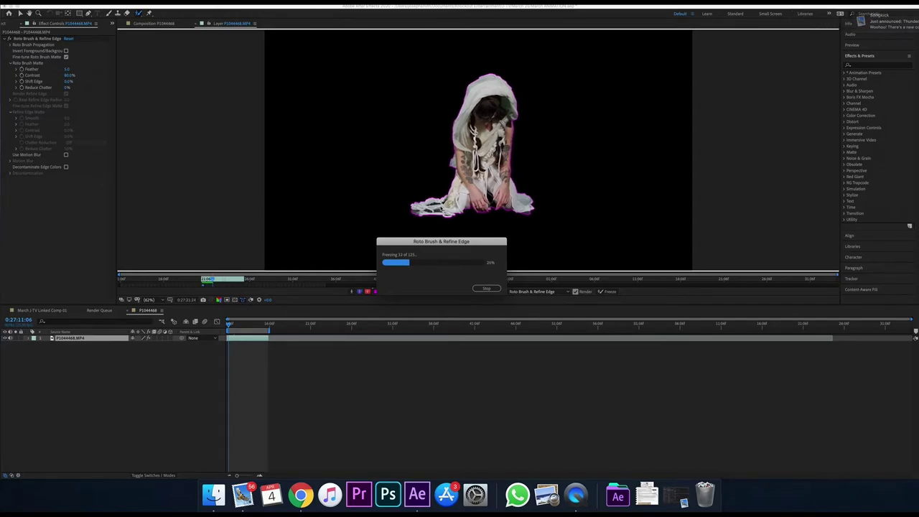
{"action": "left_click_drag", "start_coordinate": [426, 231], "coordinate": [251, 117]}
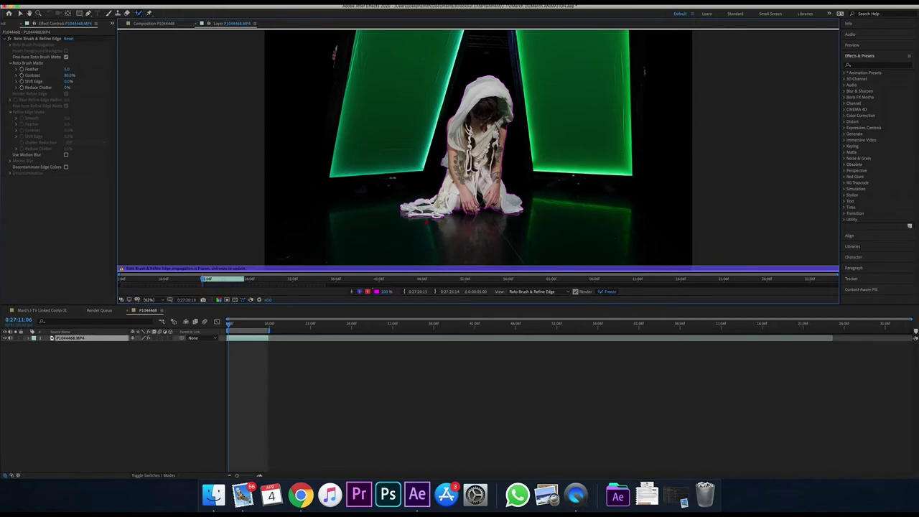
Preview the roto matte around 0:27:13:00, then close the Layer view and set time to 0:27:13:03.
{"action": "left_click", "coordinate": [231, 326]}
{"action": "left_click_drag", "start_coordinate": [231, 326], "coordinate": [252, 326]}
{"action": "key", "text": "space"}
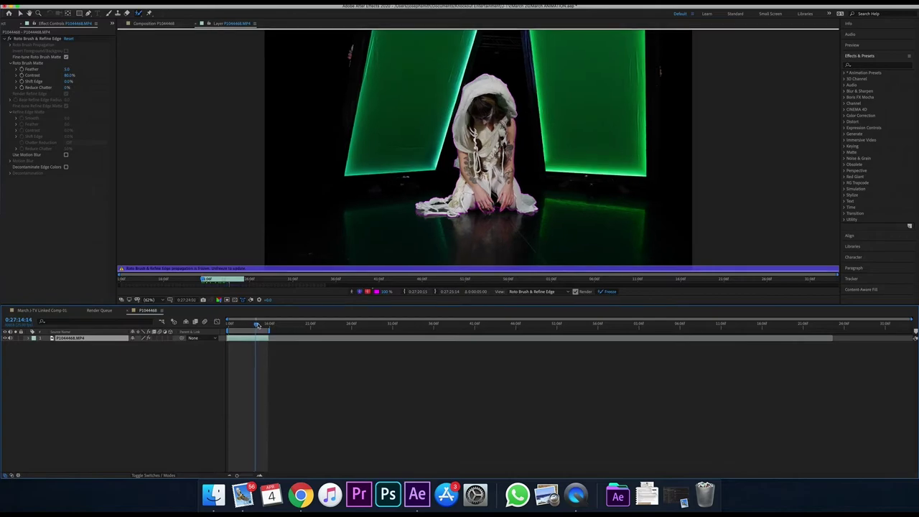
{"action": "key", "text": "space"}
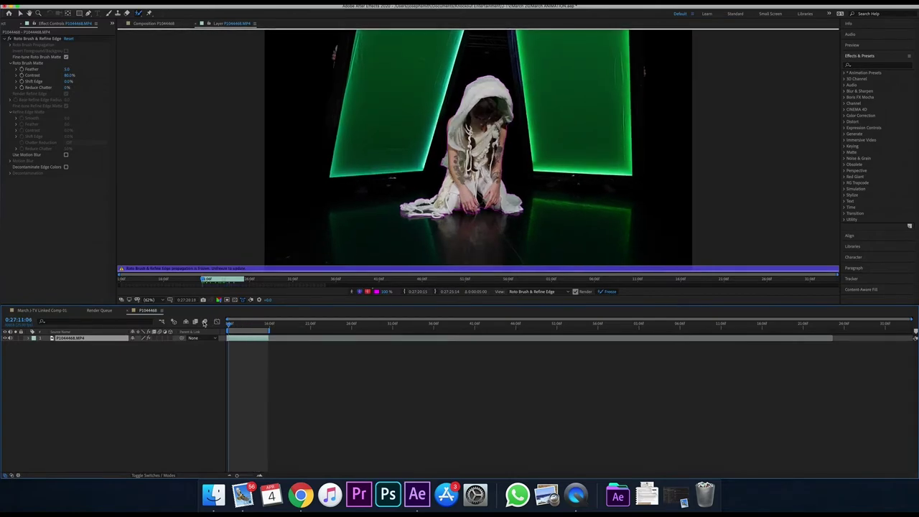
{"action": "left_click", "coordinate": [199, 24]}
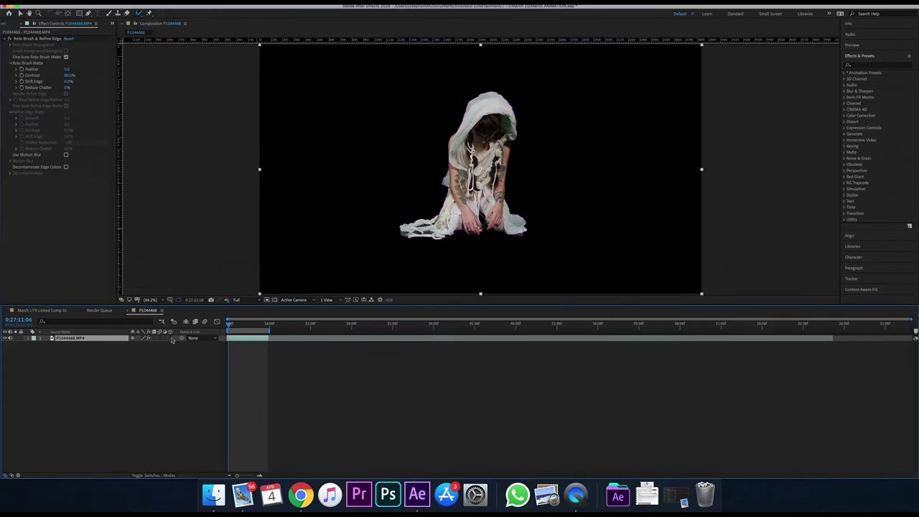
{"action": "left_click", "coordinate": [271, 401]}
{"action": "left_click_drag", "start_coordinate": [239, 326], "coordinate": [244, 326]}
Duplicate the footage layer and delete Roto Brush & Refine Edge from the lower copy.
{"action": "left_click", "coordinate": [64, 338]}
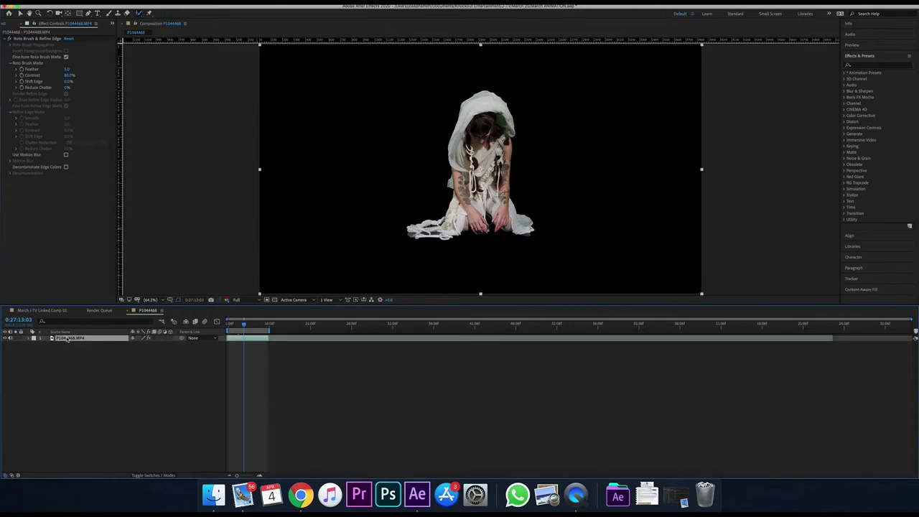
{"action": "key", "text": "super+d"}
{"action": "left_click", "coordinate": [63, 345]}
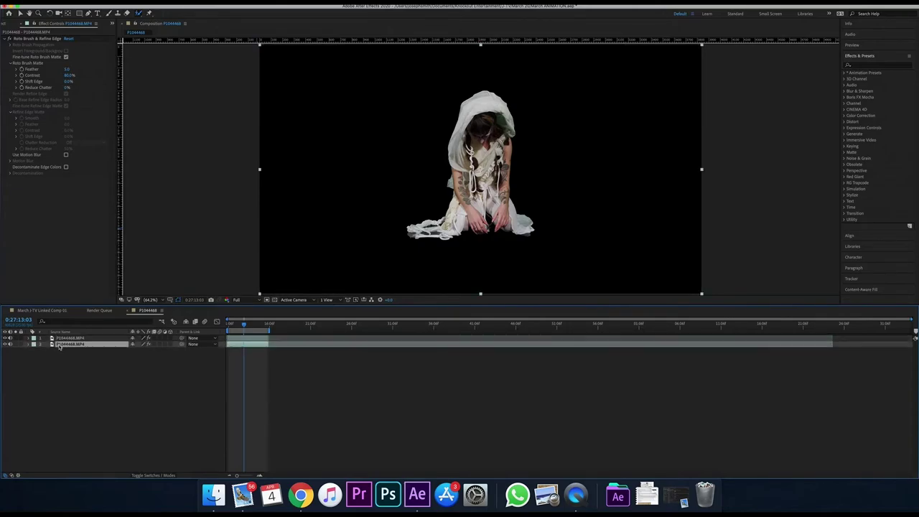
{"action": "left_click", "coordinate": [48, 38]}
{"action": "key", "text": "Delete"}
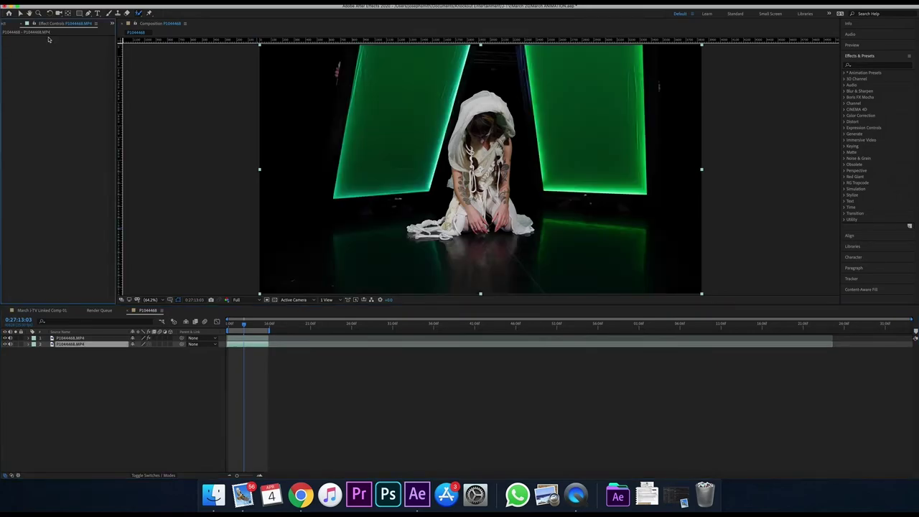
Toggle the lower full-background copy's visibility to compare, leaving it visible.
{"action": "left_click", "coordinate": [279, 372]}
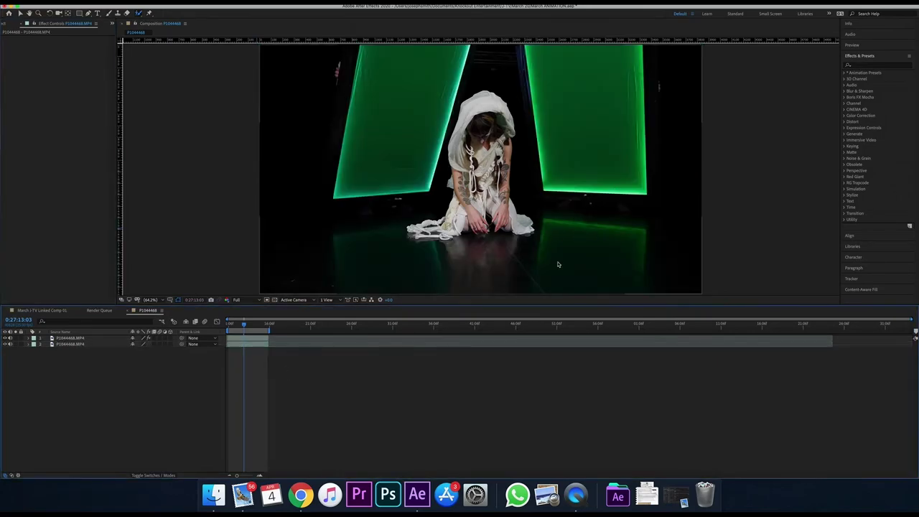
{"action": "left_click", "coordinate": [10, 345]}
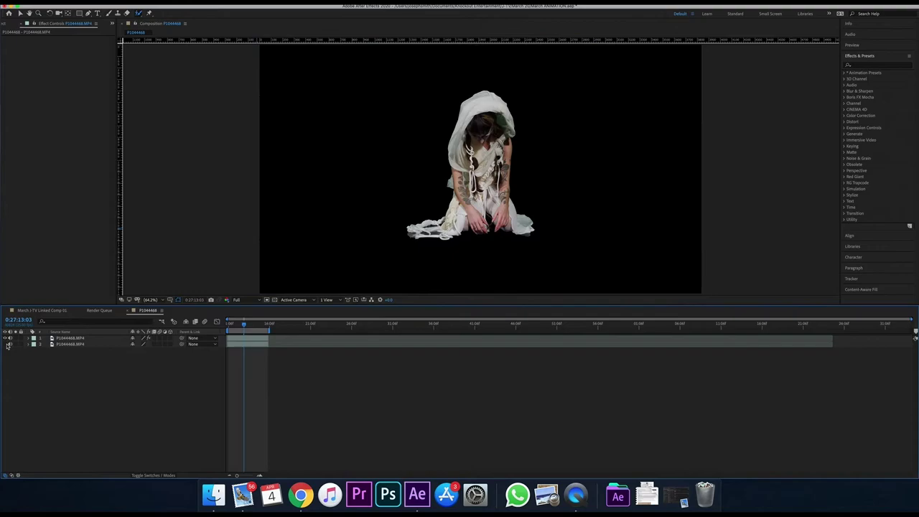
{"action": "left_click", "coordinate": [10, 345]}
{"action": "left_click", "coordinate": [9, 345]}
{"action": "left_click", "coordinate": [8, 345]}
{"action": "left_click", "coordinate": [5, 344]}
{"action": "left_click", "coordinate": [6, 344]}
{"action": "left_click", "coordinate": [6, 345]}
{"action": "right_click", "coordinate": [105, 362]}
{"action": "mouse_move", "coordinate": [109, 366]}
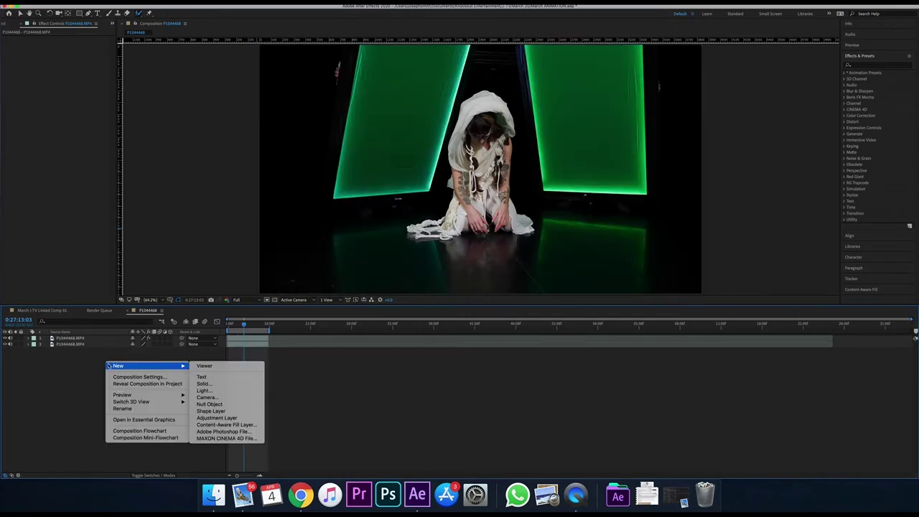
Create a blue solid and draw a rectangular mask on it behind the dancer.
{"action": "left_click", "coordinate": [228, 387]}
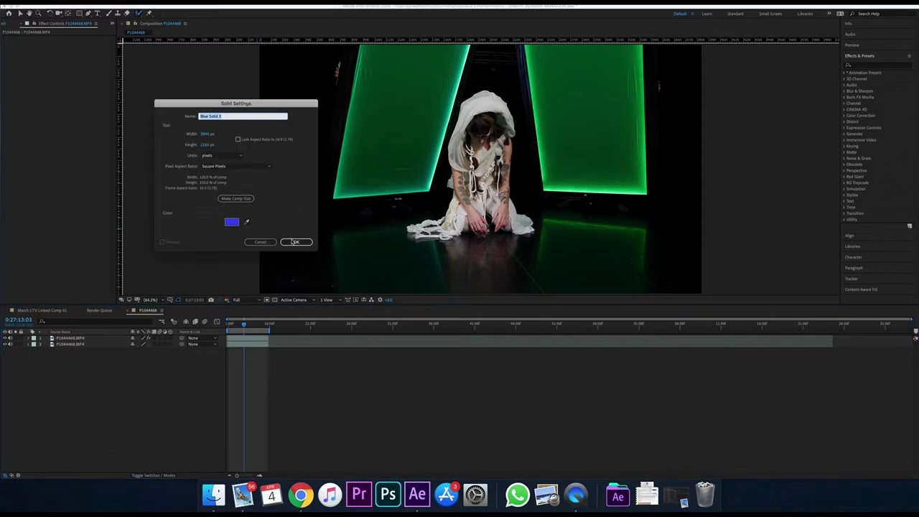
{"action": "left_click", "coordinate": [294, 242]}
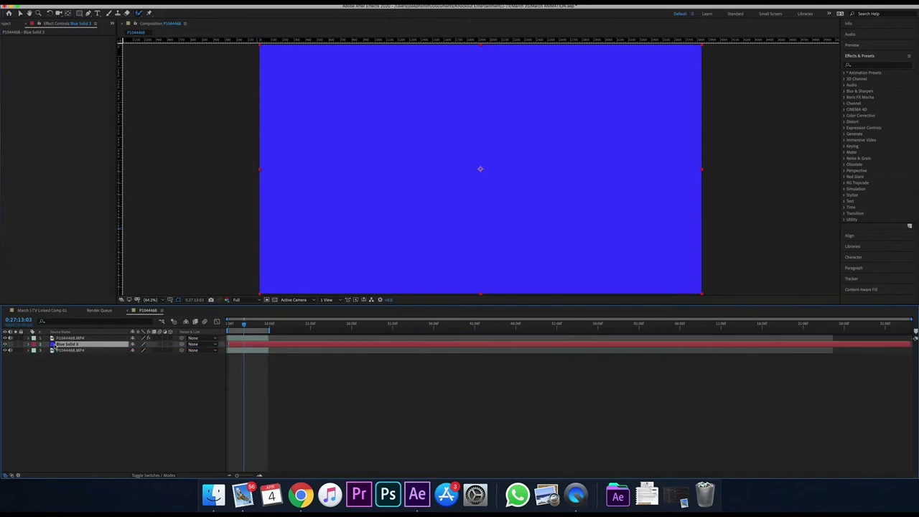
{"action": "key", "text": "q"}
{"action": "mouse_move", "coordinate": [377, 75]}
{"action": "left_mouse_down"}
{"action": "mouse_move", "coordinate": [582, 156]}
{"action": "mouse_move", "coordinate": [596, 222]}
{"action": "left_mouse_up"}
{"action": "left_click", "coordinate": [345, 397]}
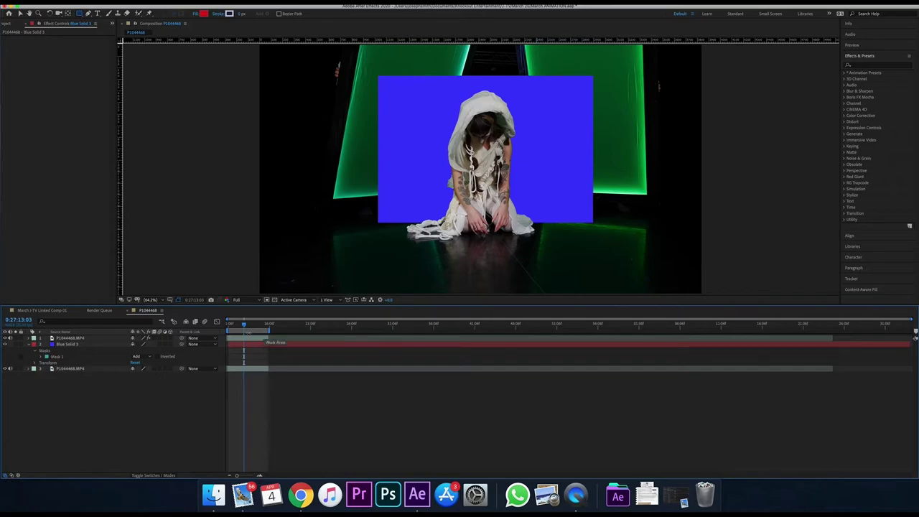
Select the rotoscoped dancer footage layer and open it in the Layer viewer.
{"action": "left_click", "coordinate": [59, 339]}
{"action": "scroll", "coordinate": [481, 137], "scroll_direction": "up", "scroll_amount": 4}
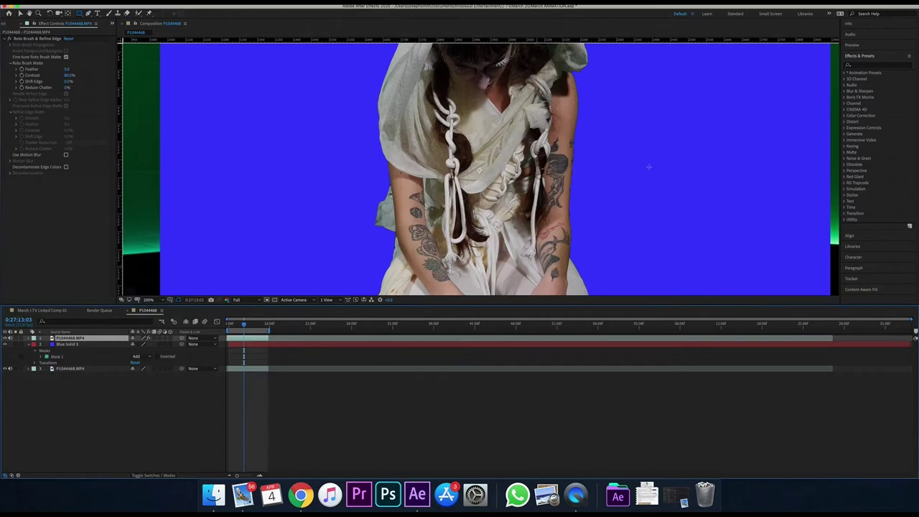
{"action": "scroll", "coordinate": [596, 128], "scroll_direction": "down", "scroll_amount": 3}
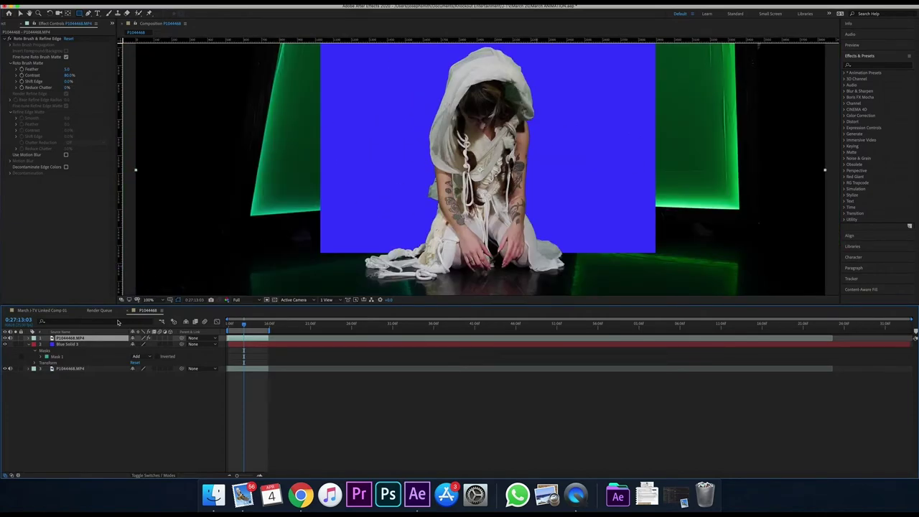
{"action": "double_click", "coordinate": [51, 339]}
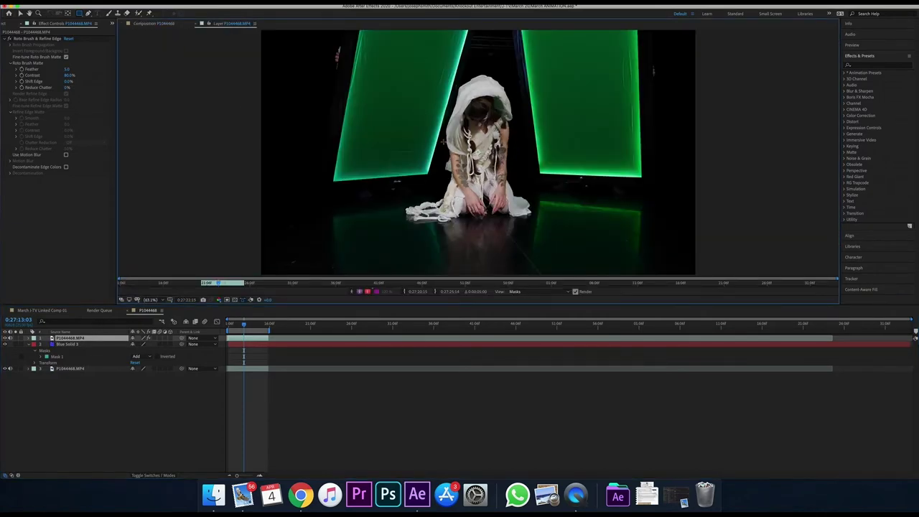
Check the Roto Brush & Refine Edge effect, pick the Refine Edge Tool, and close the Layer view.
{"action": "left_click", "coordinate": [42, 40]}
{"action": "mouse_move", "coordinate": [70, 73]}
{"action": "left_mouse_down"}
{"action": "mouse_move", "coordinate": [40, 69]}
{"action": "mouse_move", "coordinate": [72, 70]}
{"action": "left_mouse_up"}
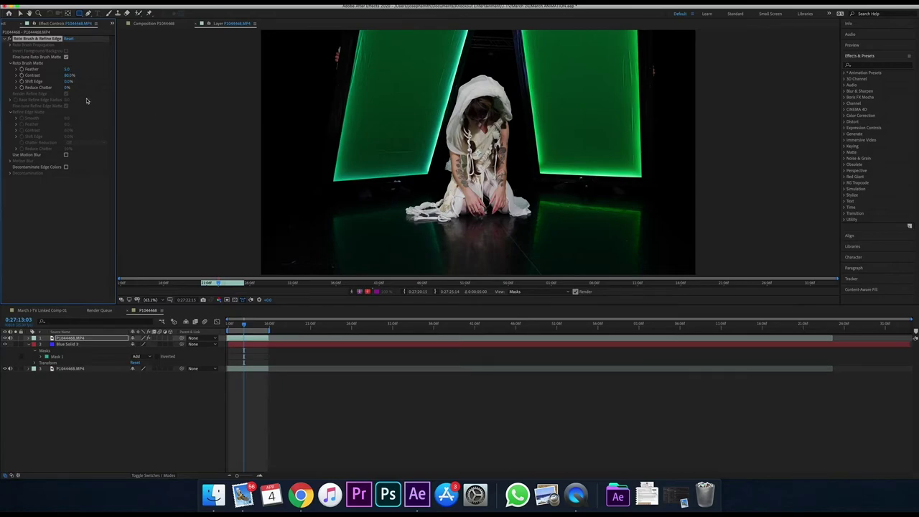
{"action": "left_click", "coordinate": [139, 13]}
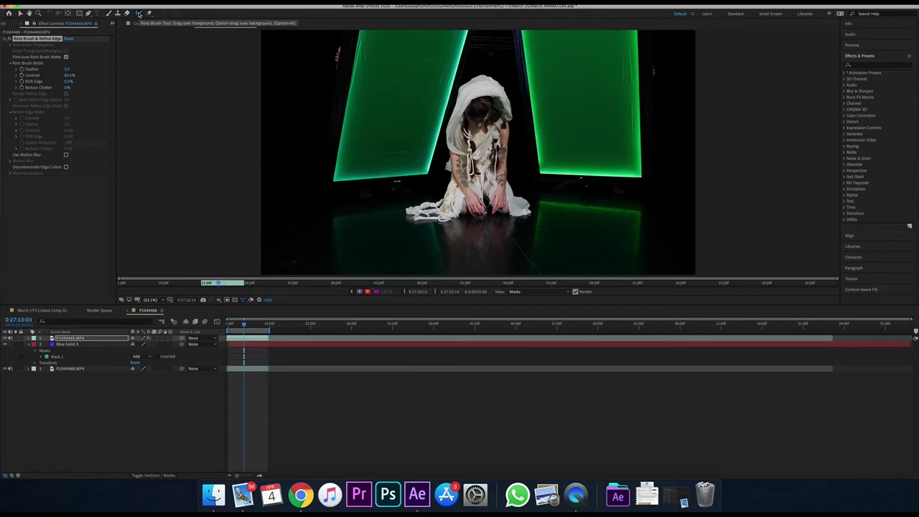
{"action": "left_click", "coordinate": [139, 13]}
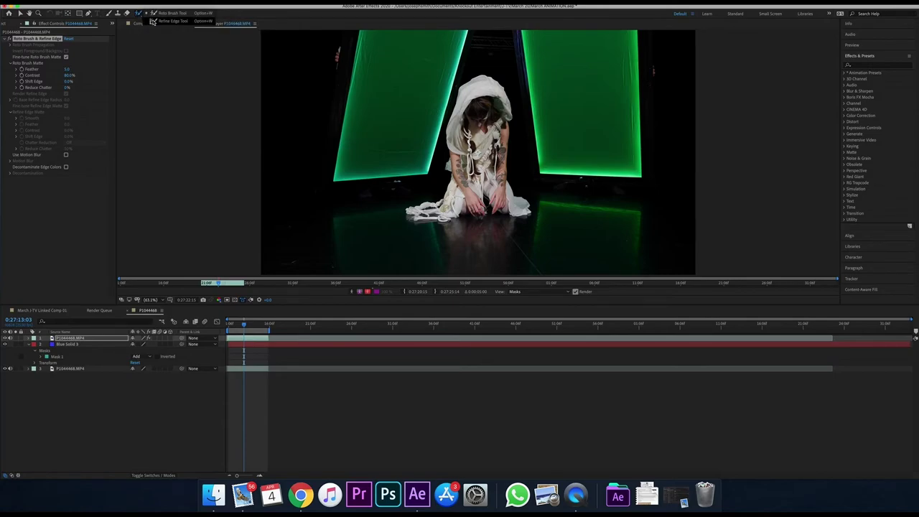
{"action": "left_click", "coordinate": [156, 21]}
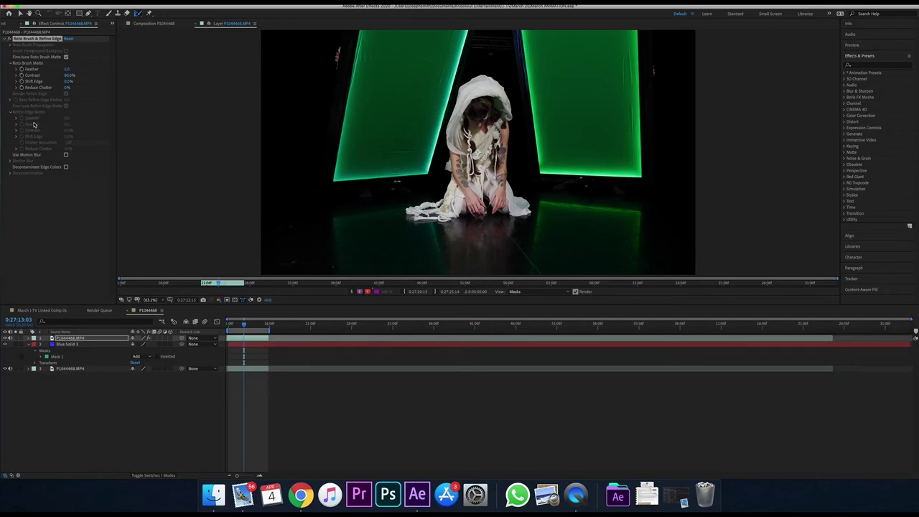
{"action": "left_click", "coordinate": [34, 115]}
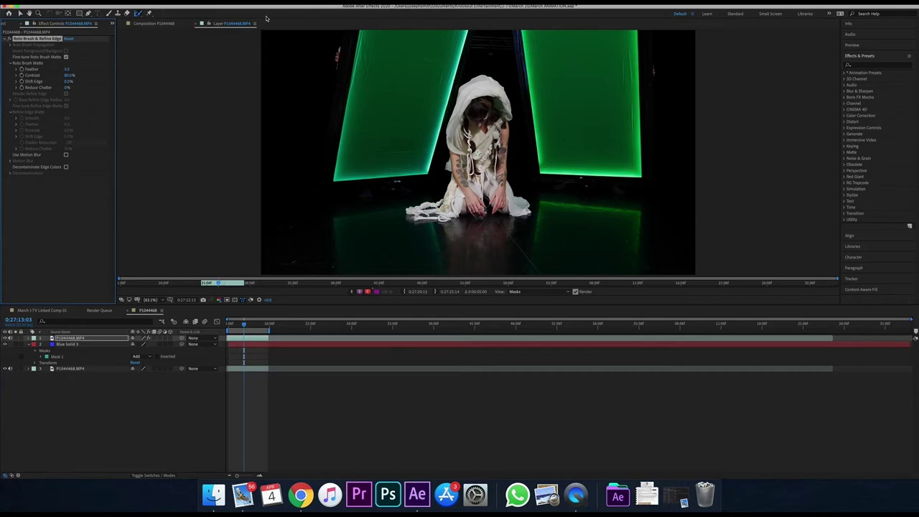
{"action": "left_click", "coordinate": [205, 23]}
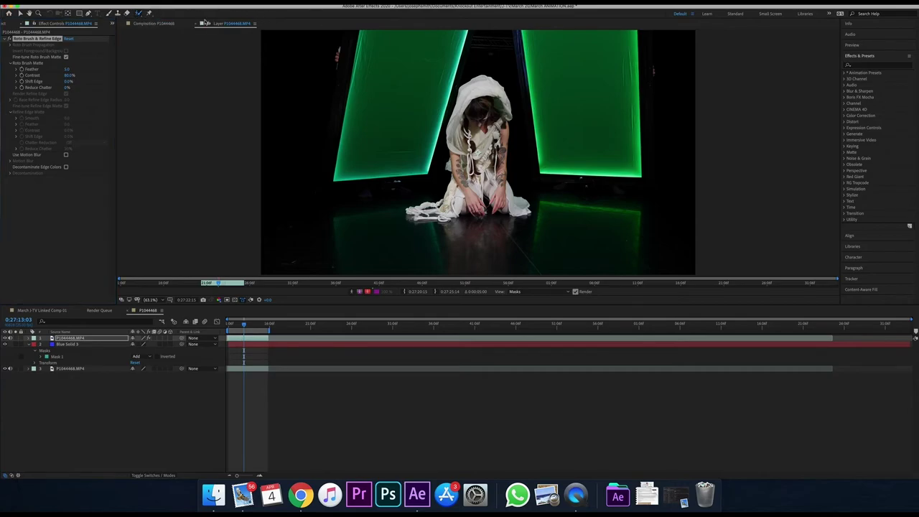
{"action": "left_click", "coordinate": [204, 24]}
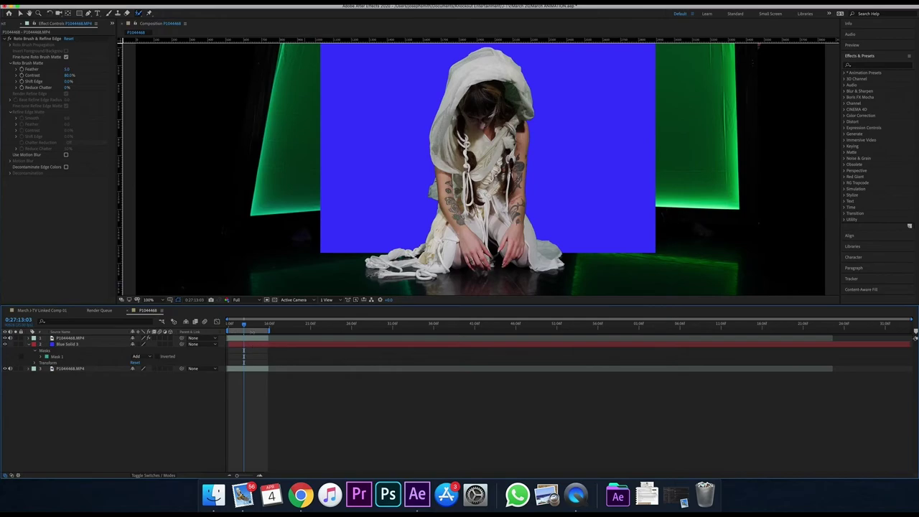
Set the viewer magnification to Fit and jump back to the first frame.
{"action": "left_click", "coordinate": [237, 301]}
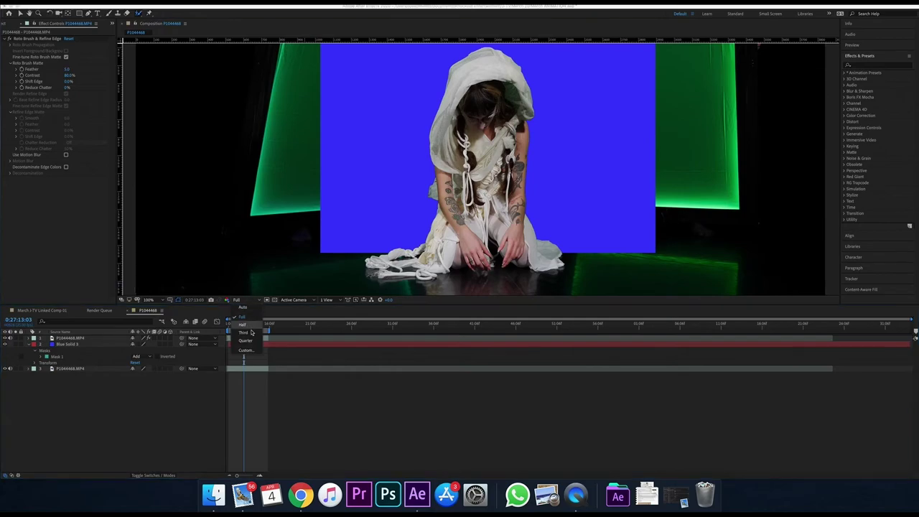
{"action": "left_click", "coordinate": [159, 303]}
{"action": "left_click", "coordinate": [158, 320]}
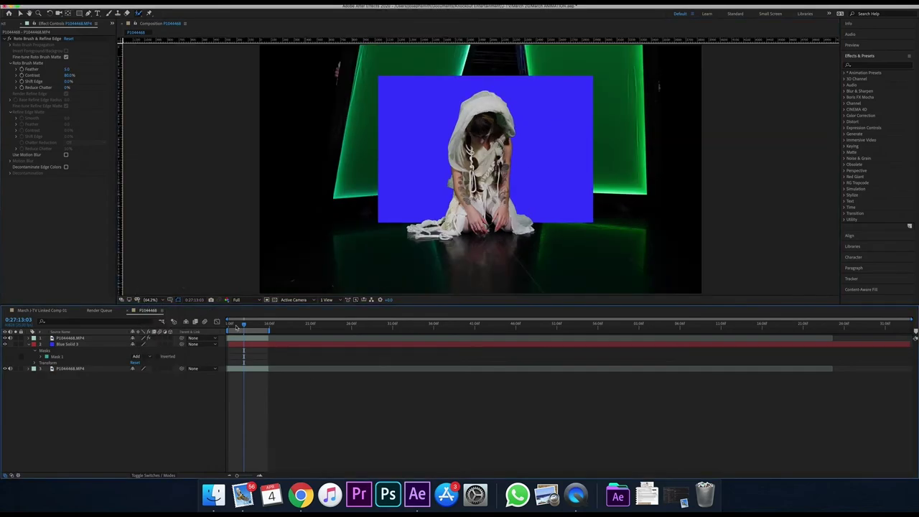
{"action": "key", "text": "Home"}
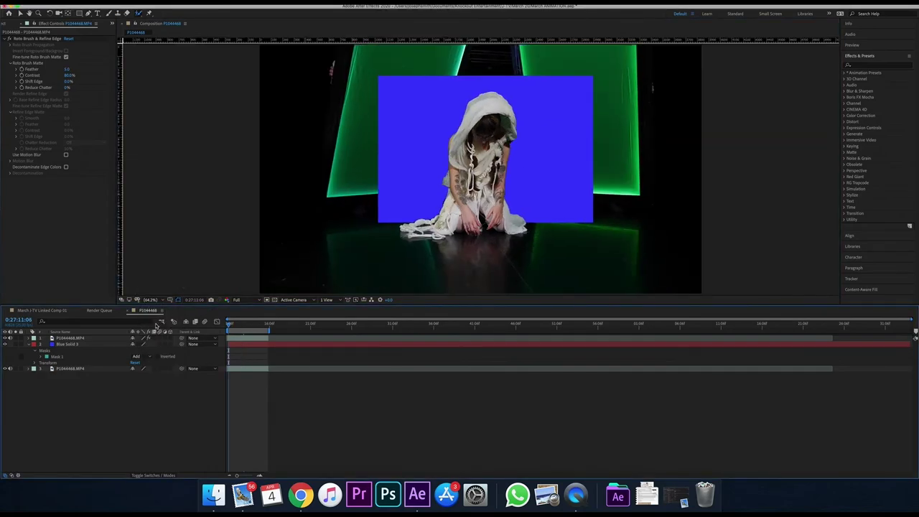